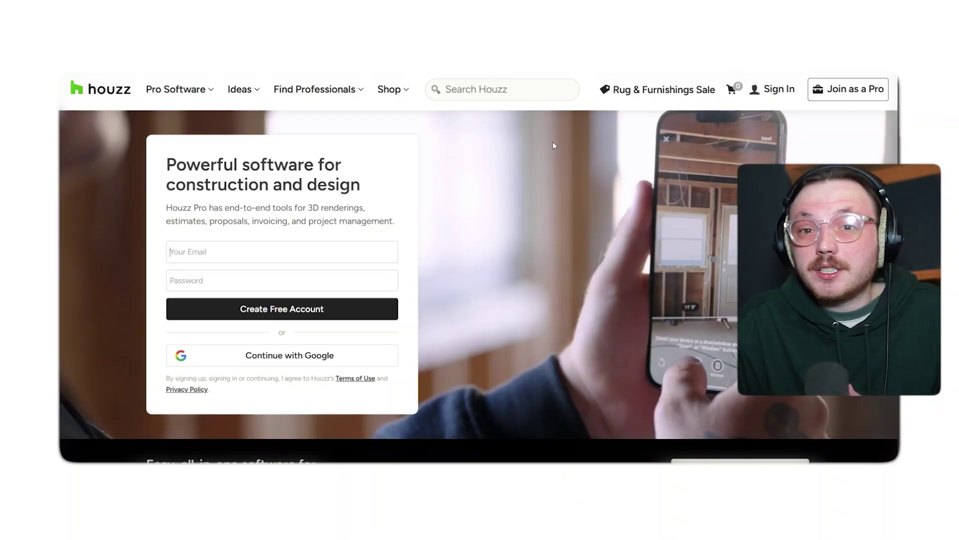
Step: Sign up with a Google account and describe the account as a Property Owner
scroll(553, 145, "down", 10)
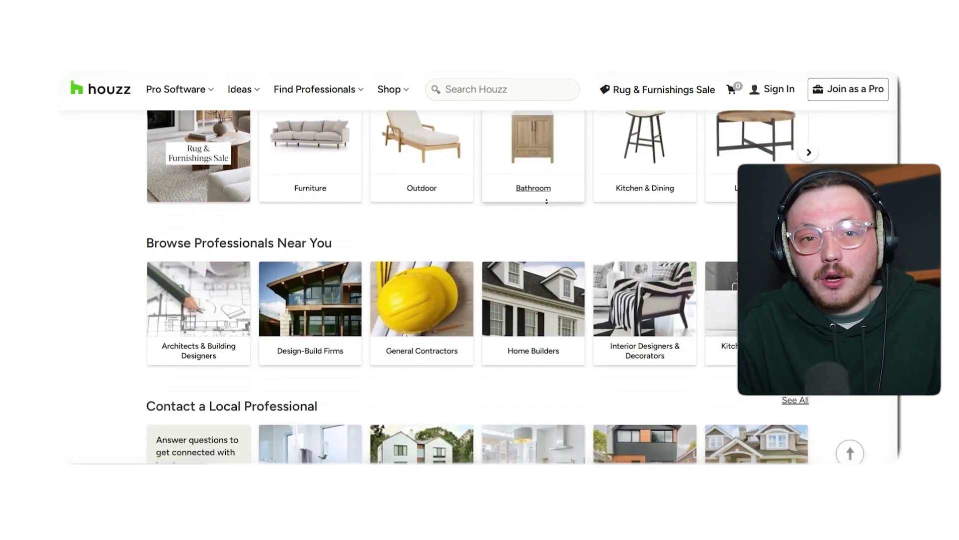
scroll(546, 201, "down", 3)
scroll(546, 200, "down", 3)
scroll(544, 200, "down", 3)
scroll(544, 199, "down", 3)
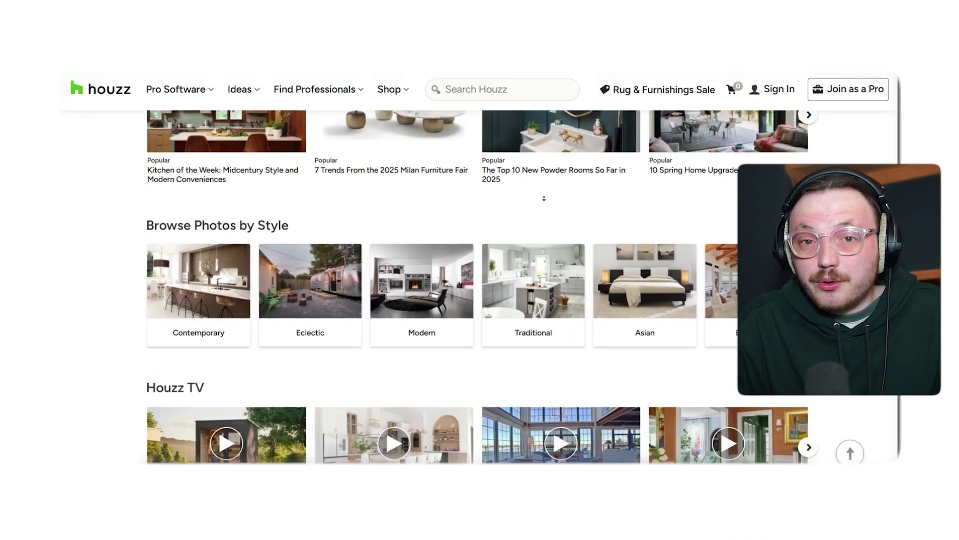
scroll(544, 198, "up", 4)
scroll(544, 165, "up", 5)
scroll(542, 125, "up", 4)
scroll(544, 89, "up", 3)
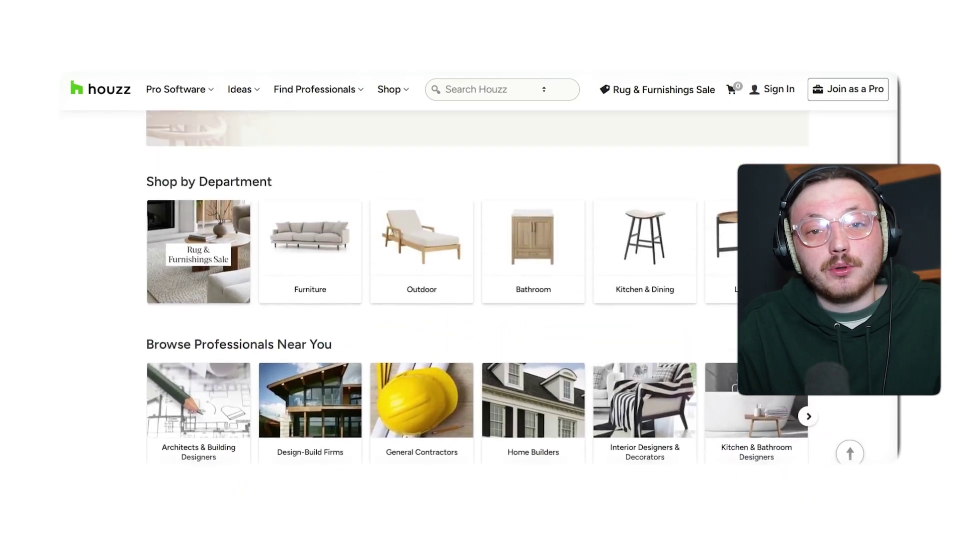
scroll(544, 89, "up", 3)
scroll(542, 85, "up", 5)
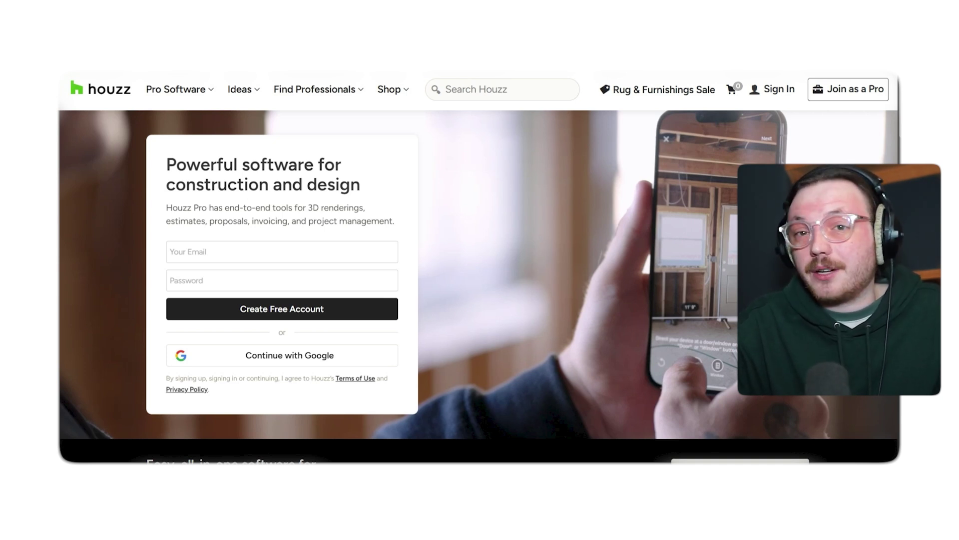
left_click(311, 359)
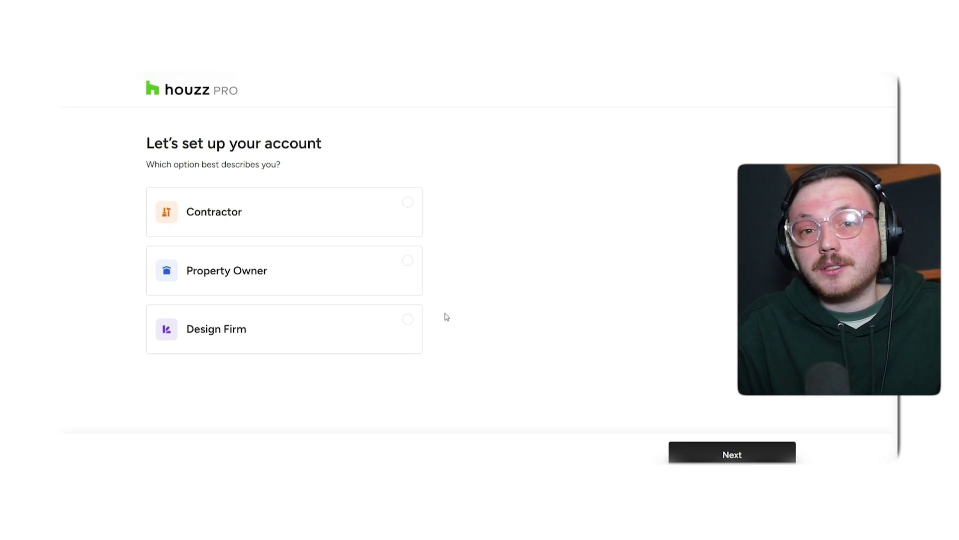
left_click(407, 260)
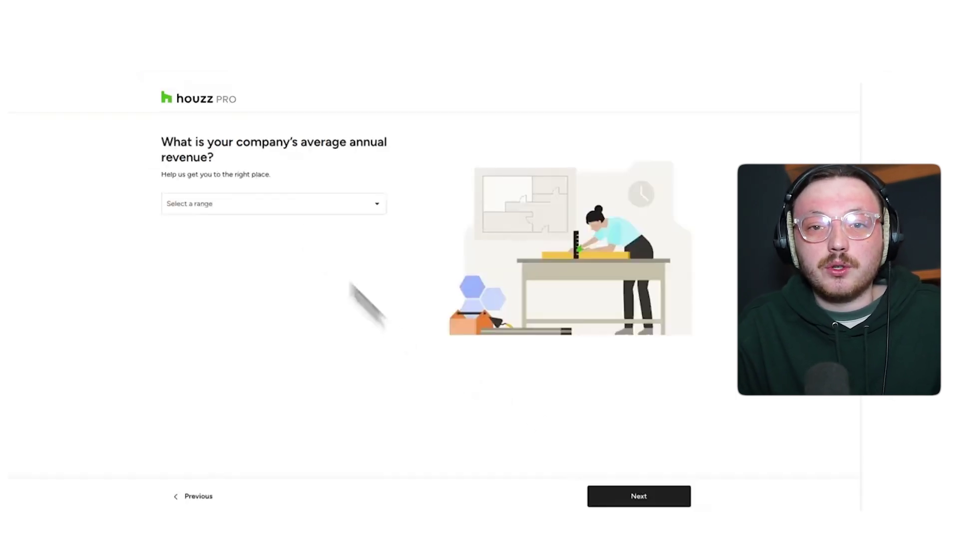
Step: Set the annual revenue range to $250K - $500K and move on
left_click_drag(161, 139, 295, 160)
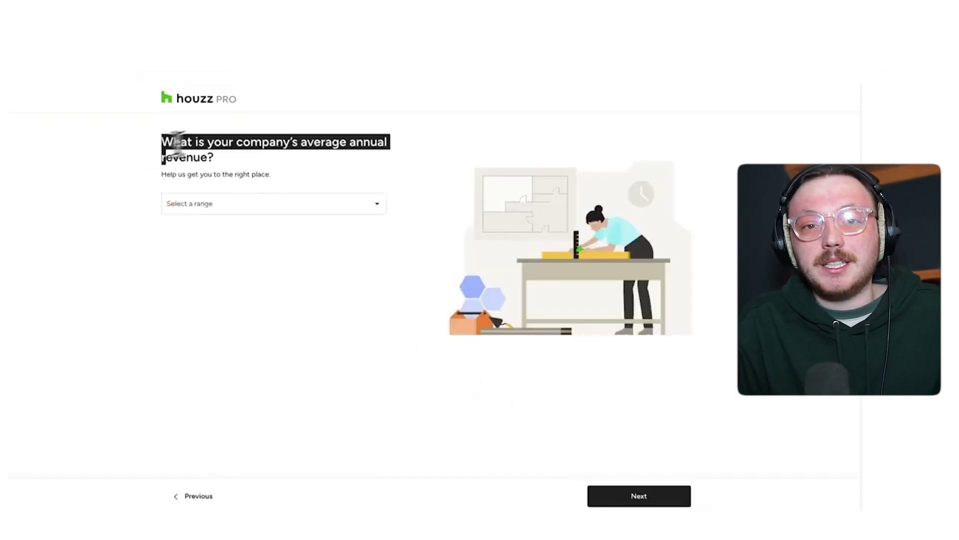
left_click(276, 173)
left_click(653, 503)
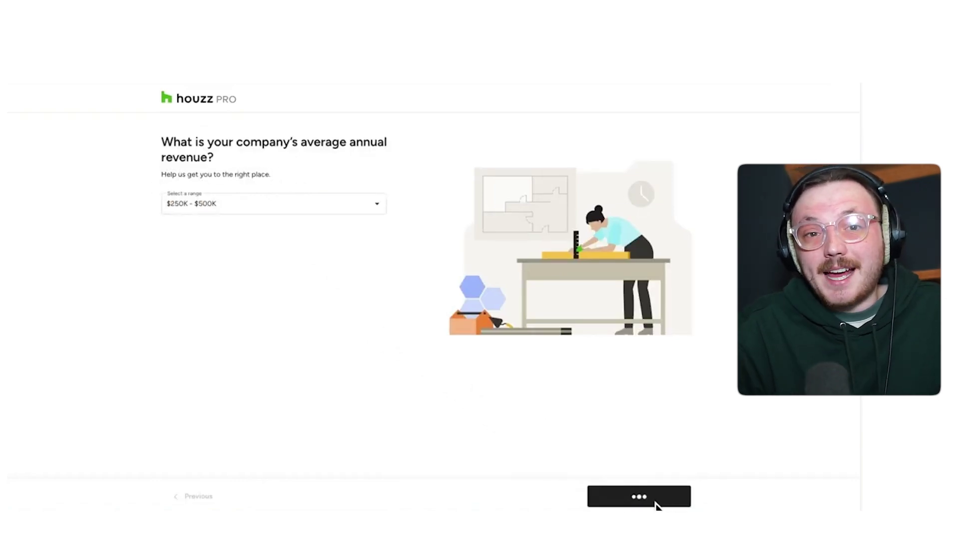
Step: Select all four focus areas: Planning, Project Management, Finances and Advertising
left_click_drag(161, 141, 358, 151)
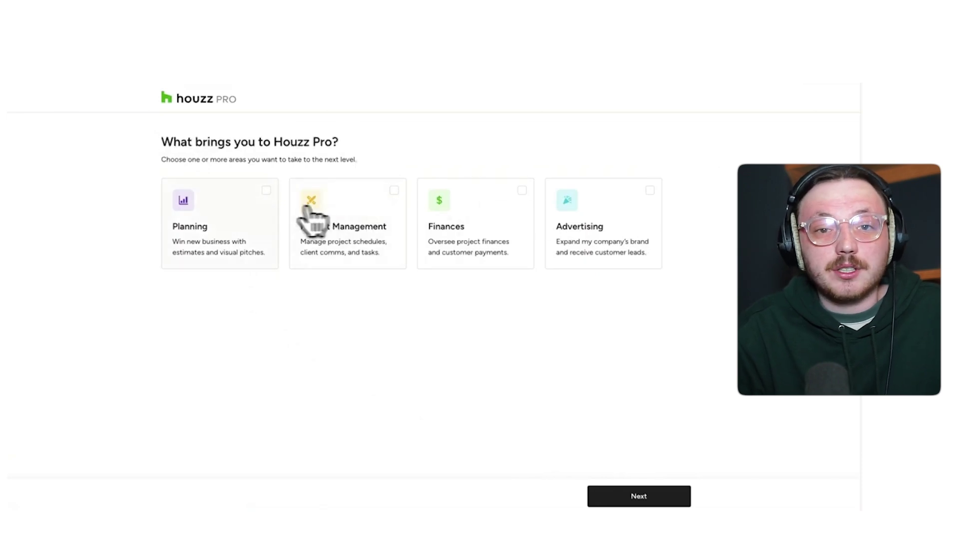
left_click(199, 227)
left_click(340, 232)
left_click(469, 241)
left_click(569, 241)
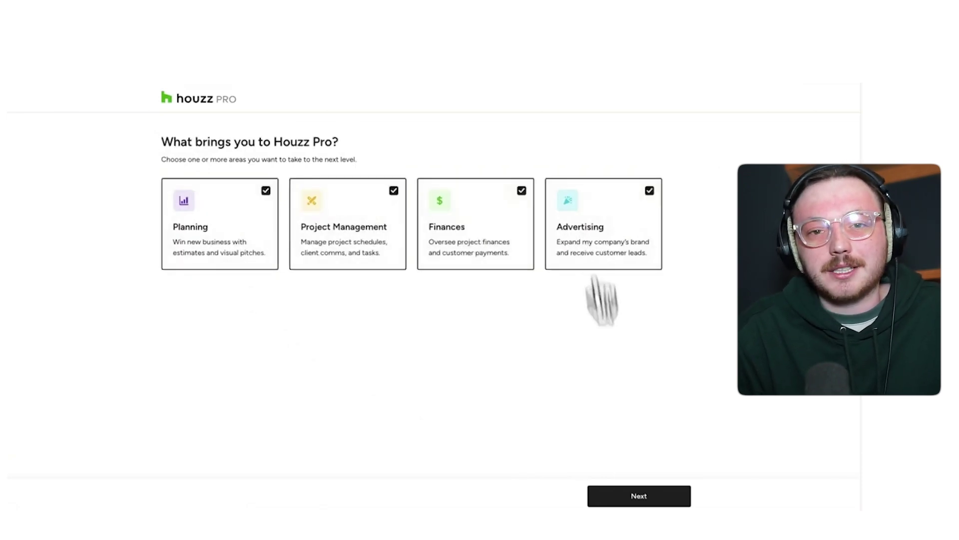
left_click(624, 500)
Step: Review the Business Name, Professional Category, Mobile Number and Country fields of Set up your account
left_click_drag(160, 134, 265, 141)
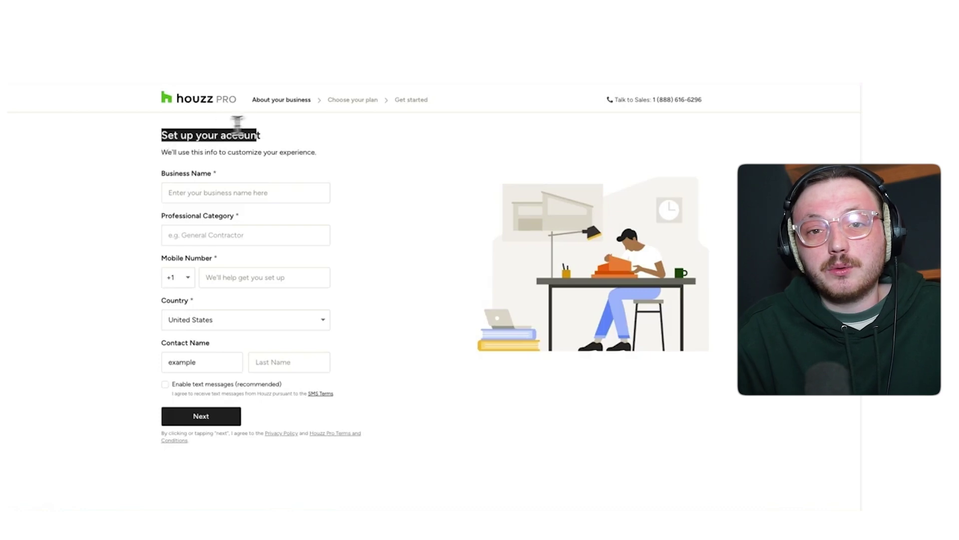
left_click_drag(212, 173, 161, 175)
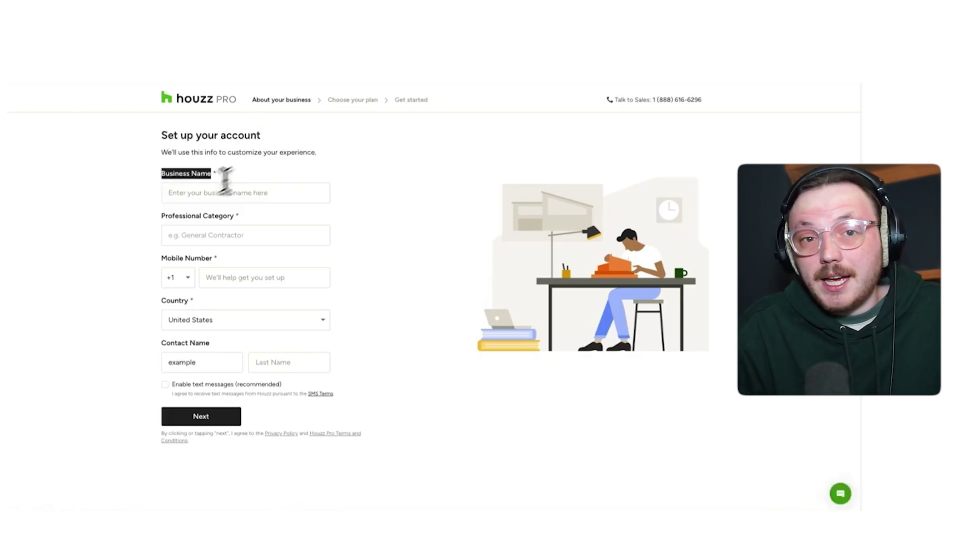
left_click_drag(160, 216, 232, 219)
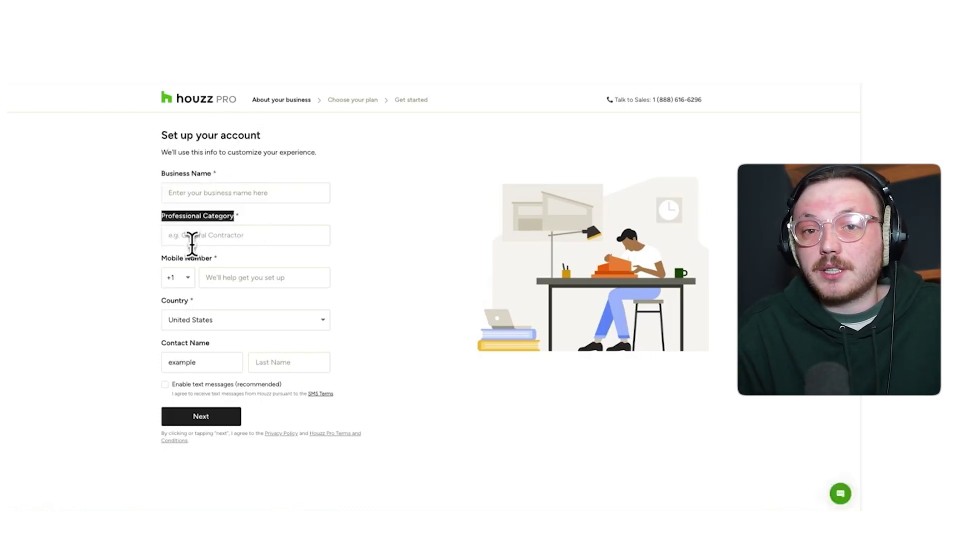
left_click_drag(161, 259, 215, 258)
left_click_drag(163, 299, 200, 301)
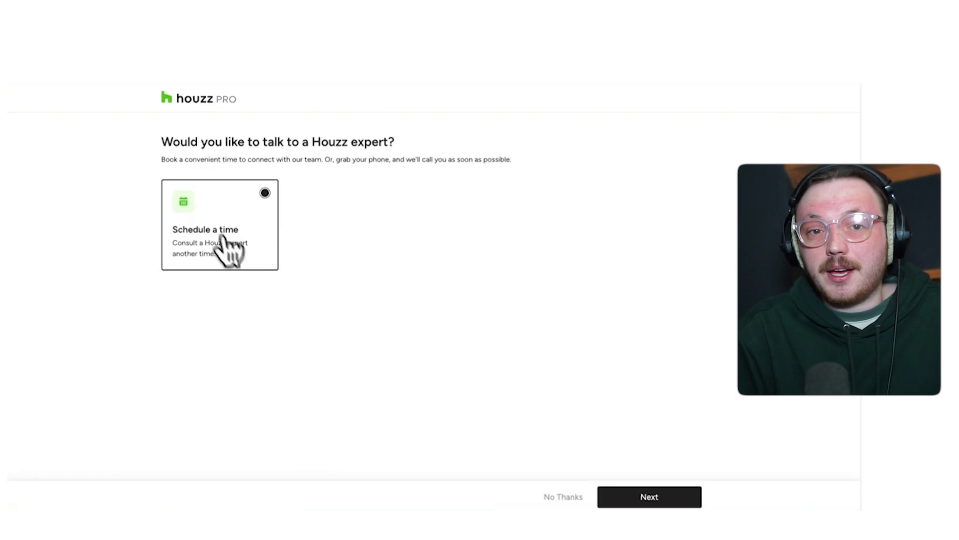
Step: Choose No Thanks for the expert call and No Thanks, Go to Houzz on pricing
left_click(570, 496)
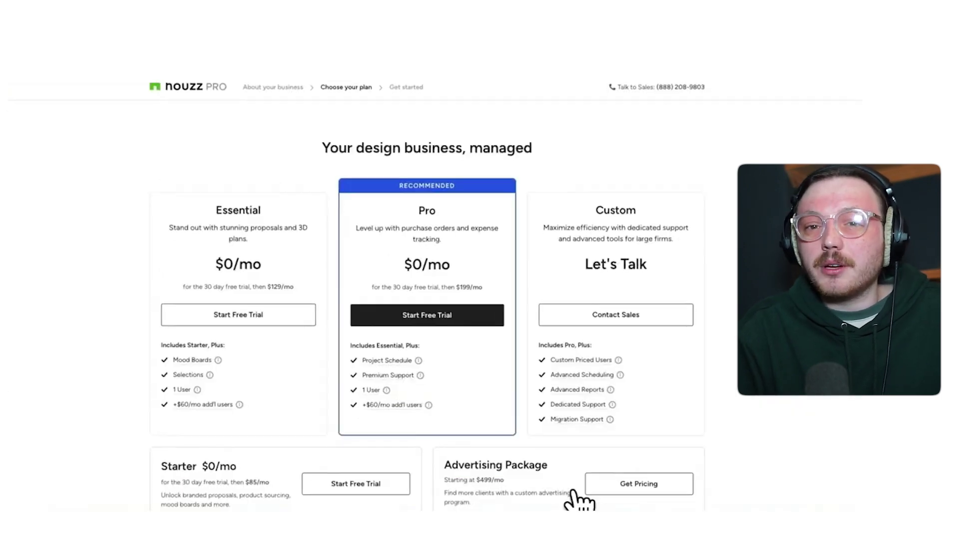
scroll(560, 409, "down", 2)
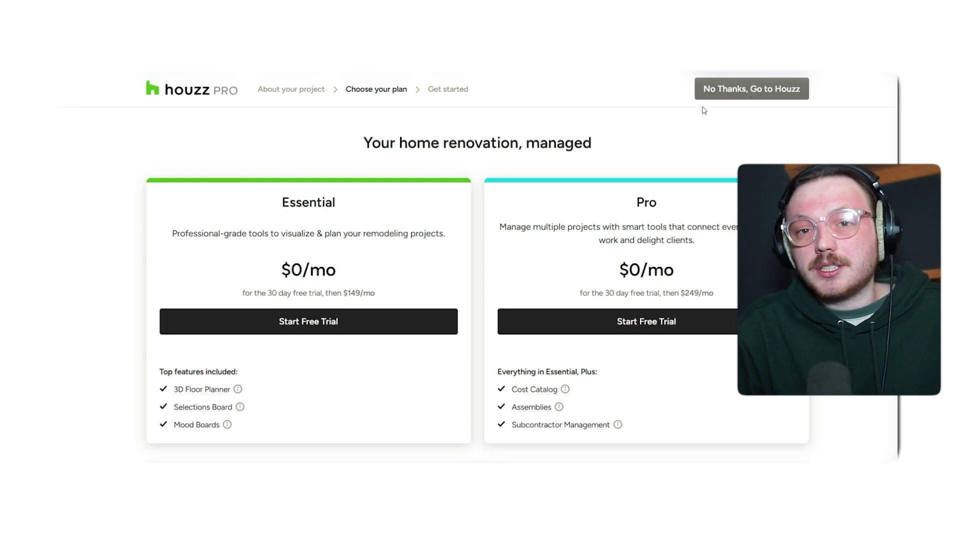
left_click(749, 90)
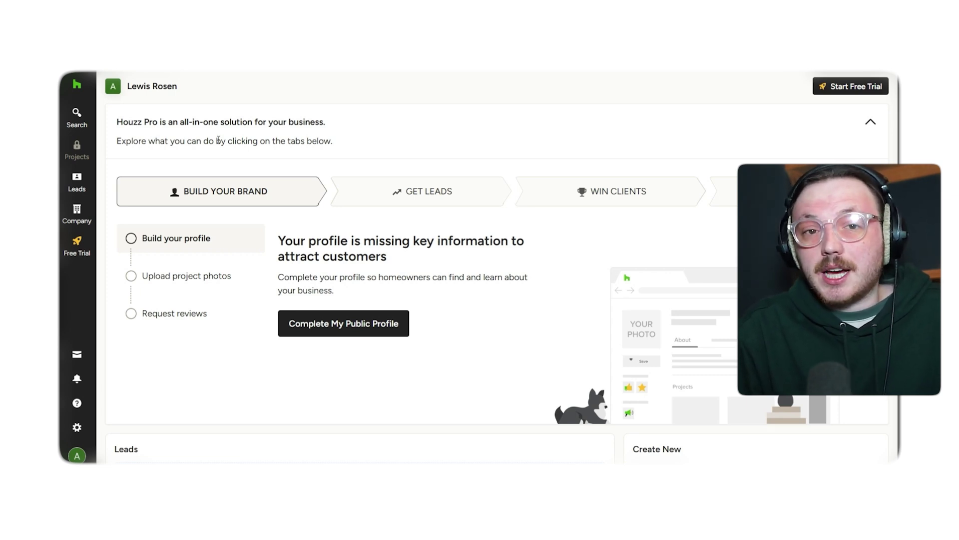
left_click(77, 115)
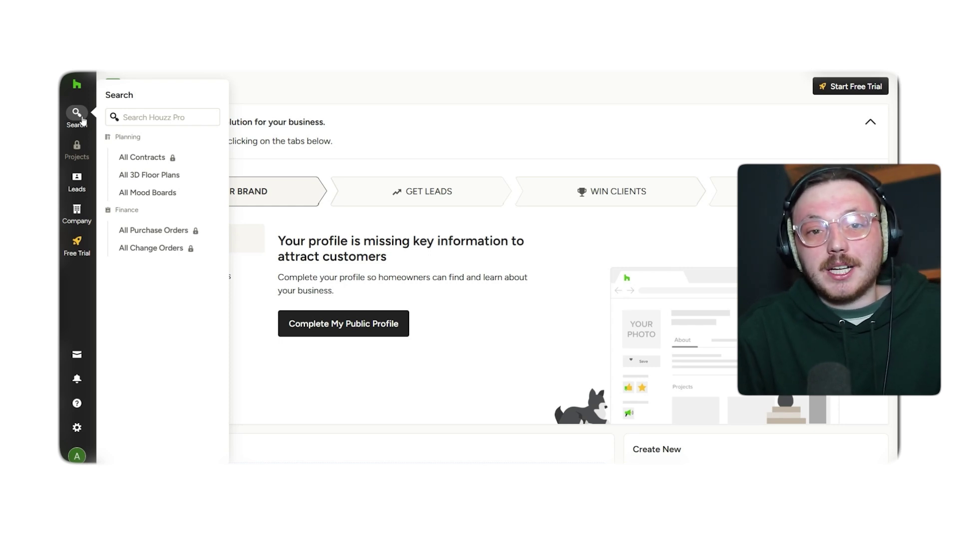
left_click(77, 149)
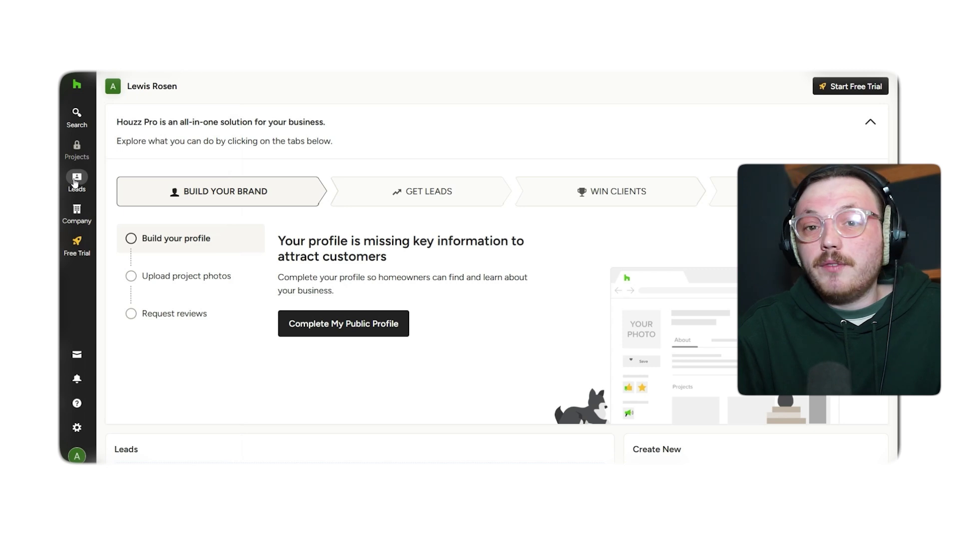
left_click(76, 183)
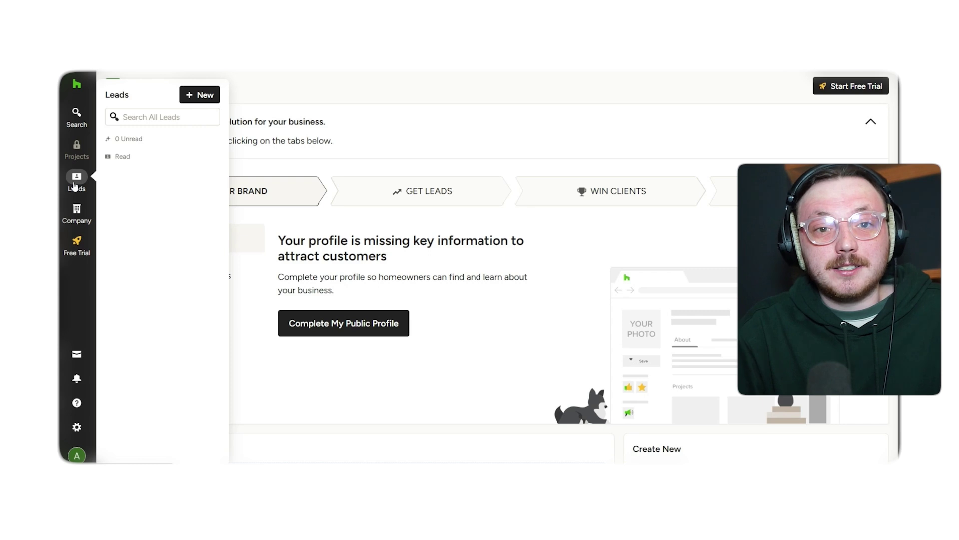
left_click(76, 212)
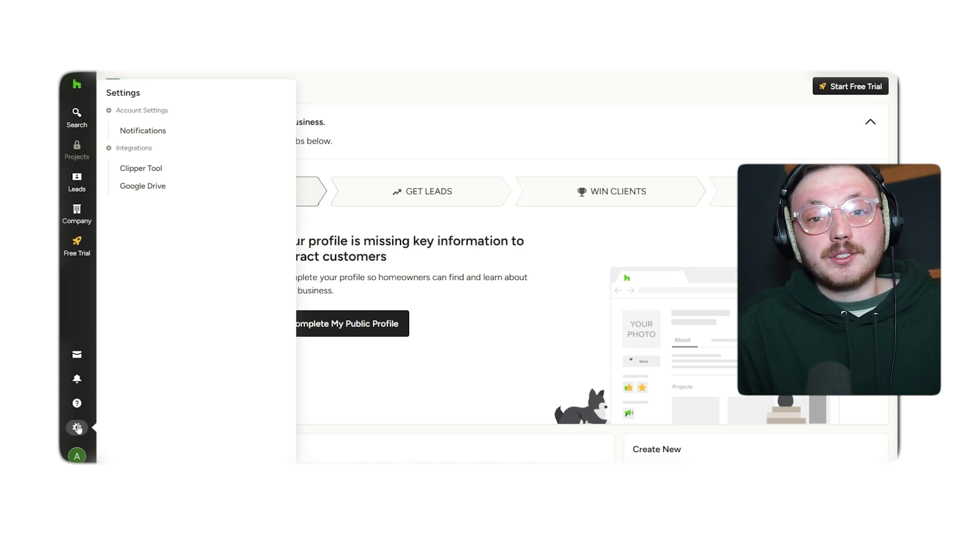
left_click(78, 243)
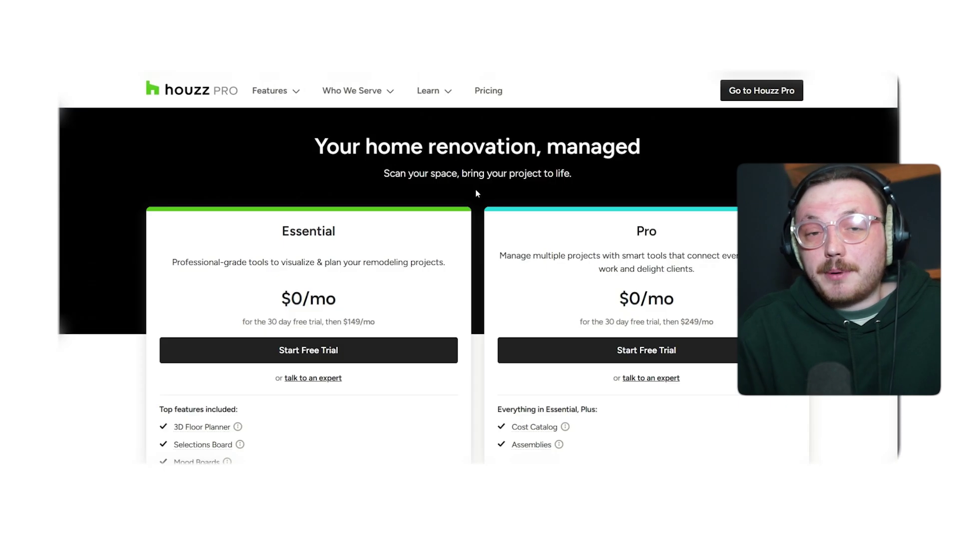
scroll(475, 187, "down", 1)
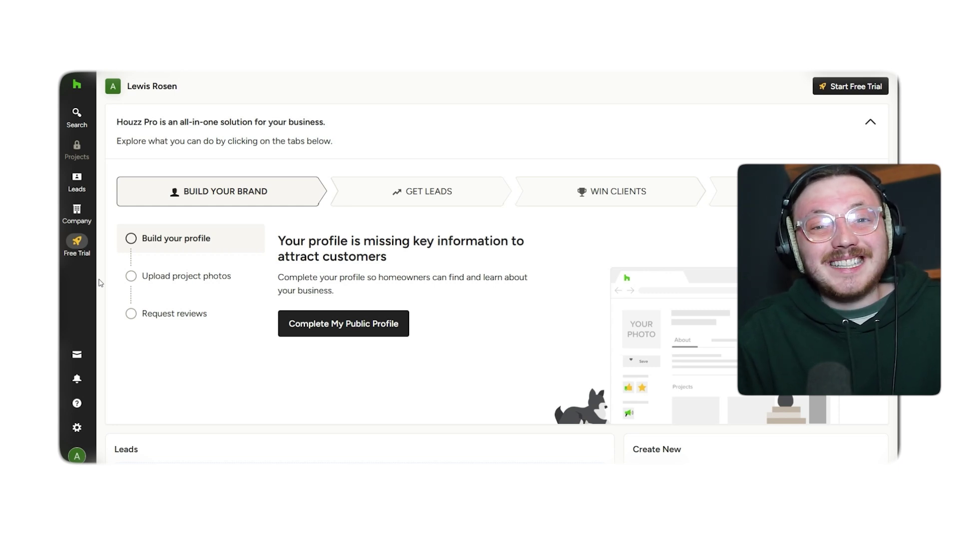
Step: Open Leads > Active Leads, start a new lead, then close the form
left_click(78, 182)
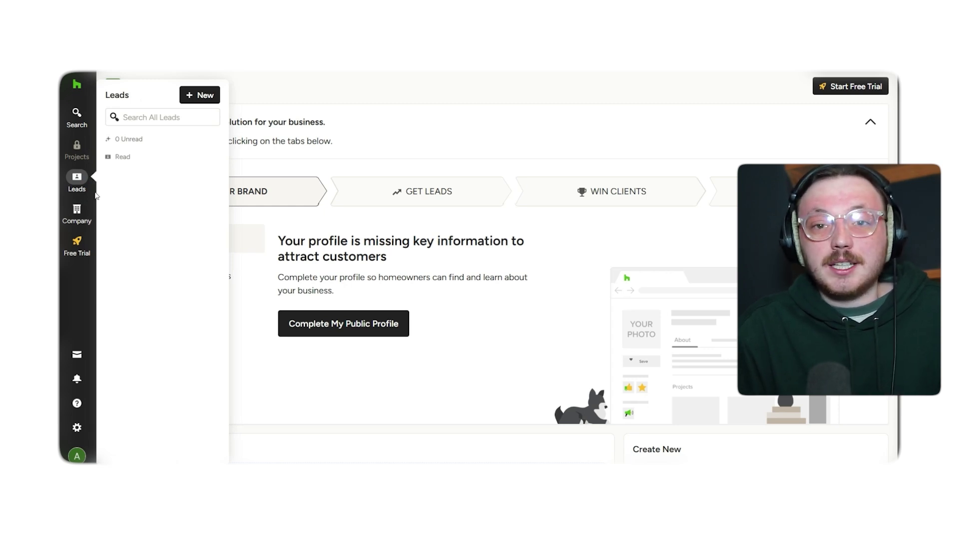
left_click(81, 192)
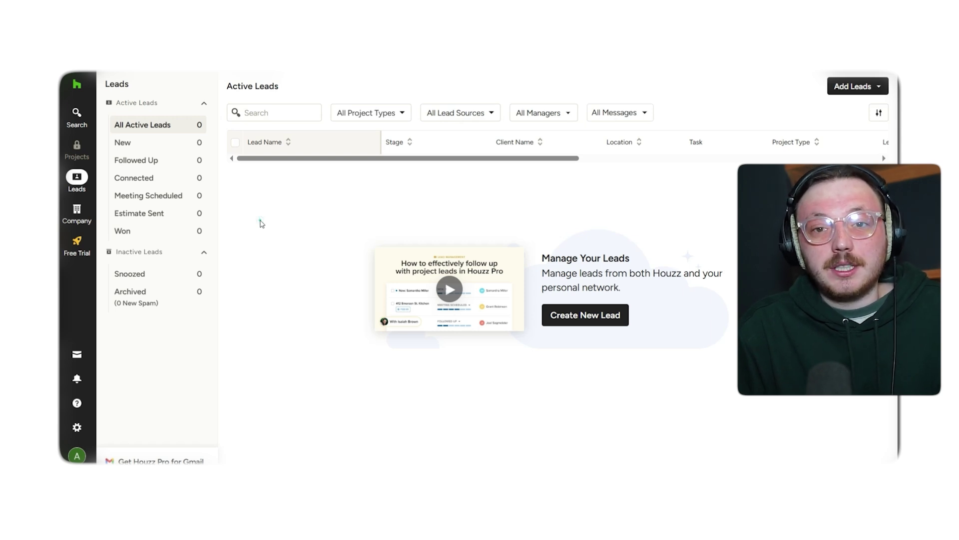
left_click(602, 313)
left_click(460, 306)
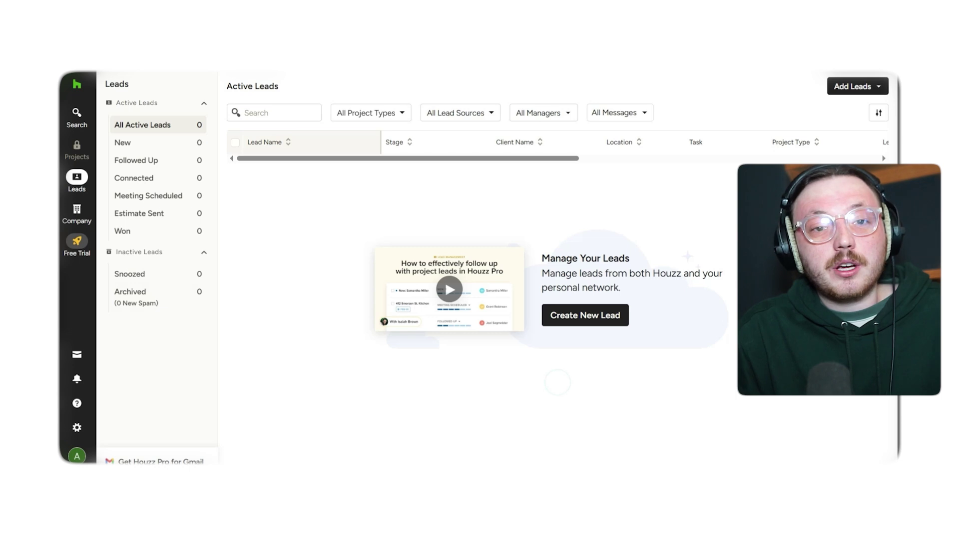
Step: Open Company > Clients and scroll through the blank Add New Client form
left_click(78, 215)
left_click(132, 226)
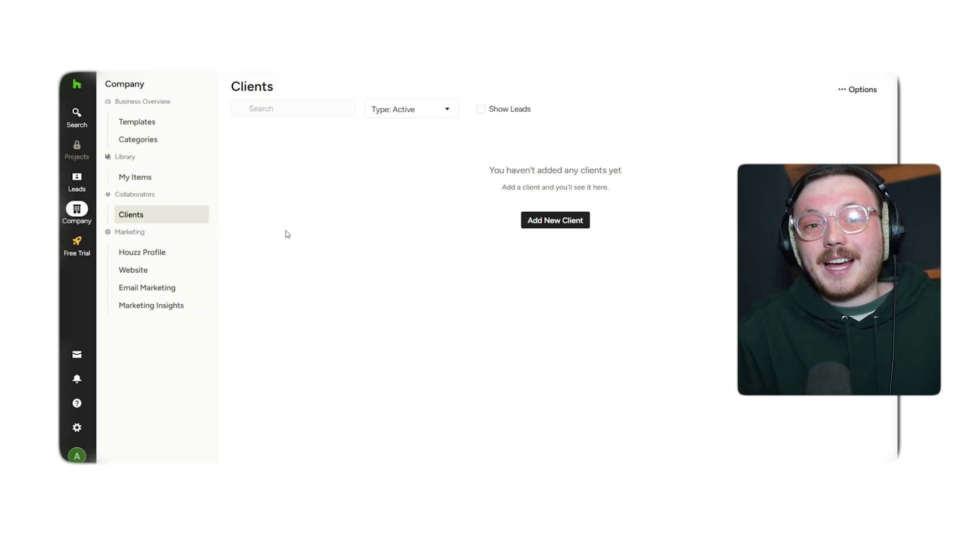
left_click(560, 220)
left_click(565, 238)
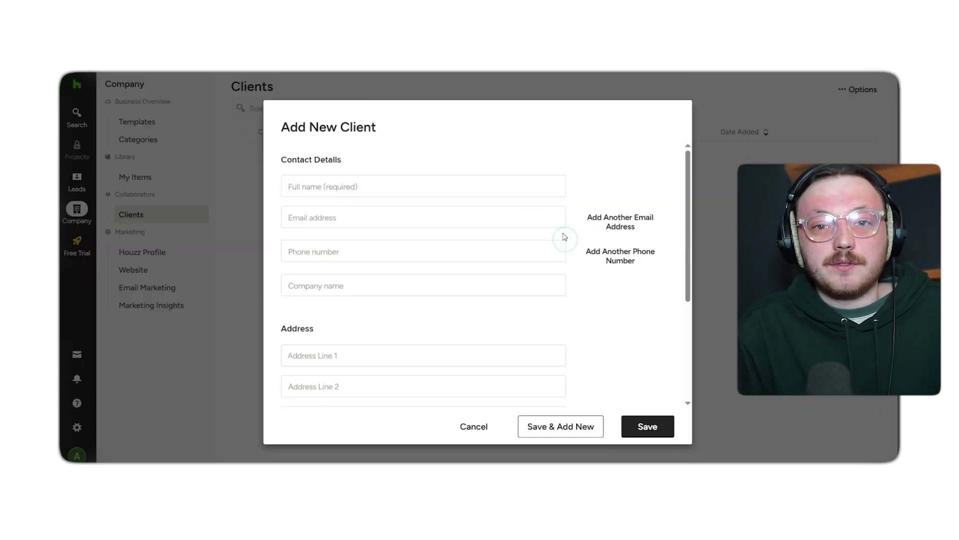
left_click(554, 164)
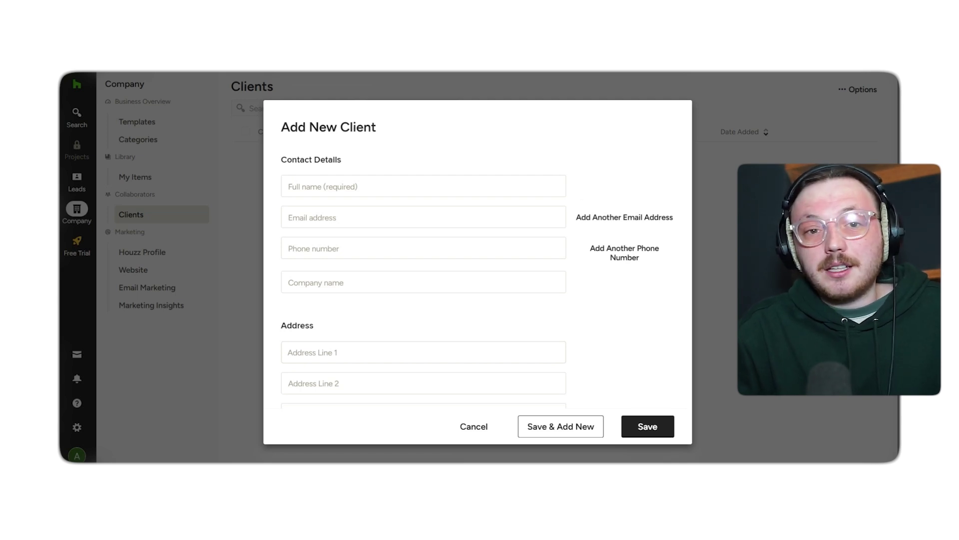
scroll(475, 166, "down", 2)
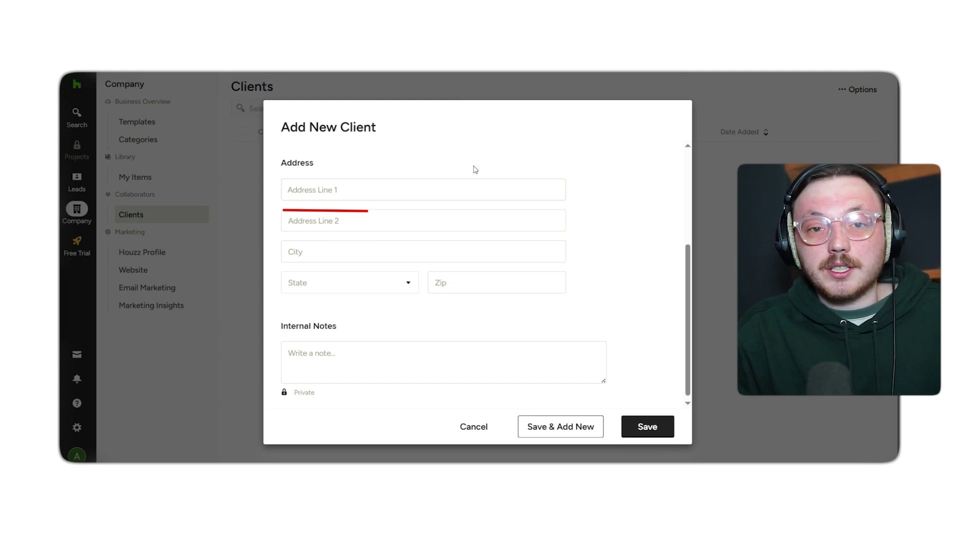
scroll(475, 169, "down", 1)
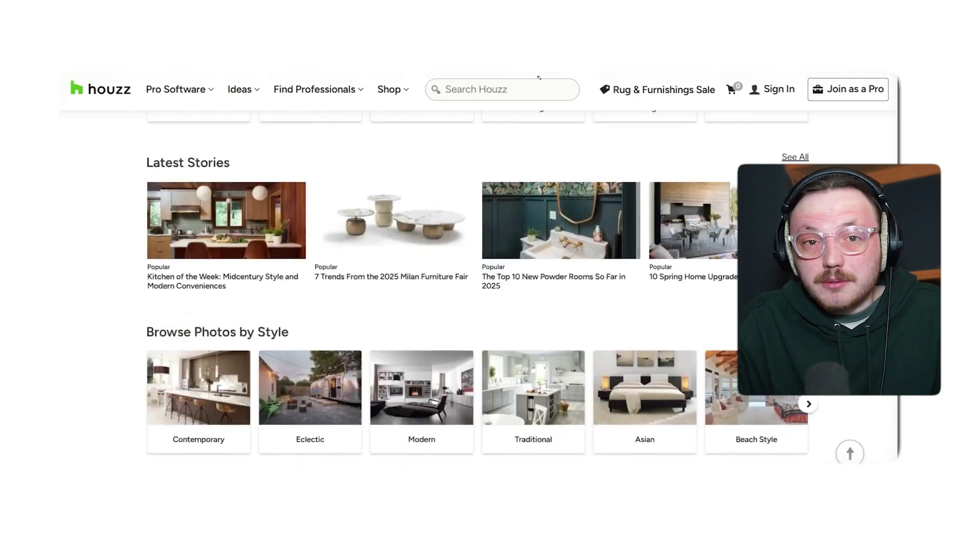
Step: Scroll up the homepage to the Houzz Pro 'Create Free Account' panel
scroll(540, 78, "up", 4)
scroll(541, 80, "up", 3)
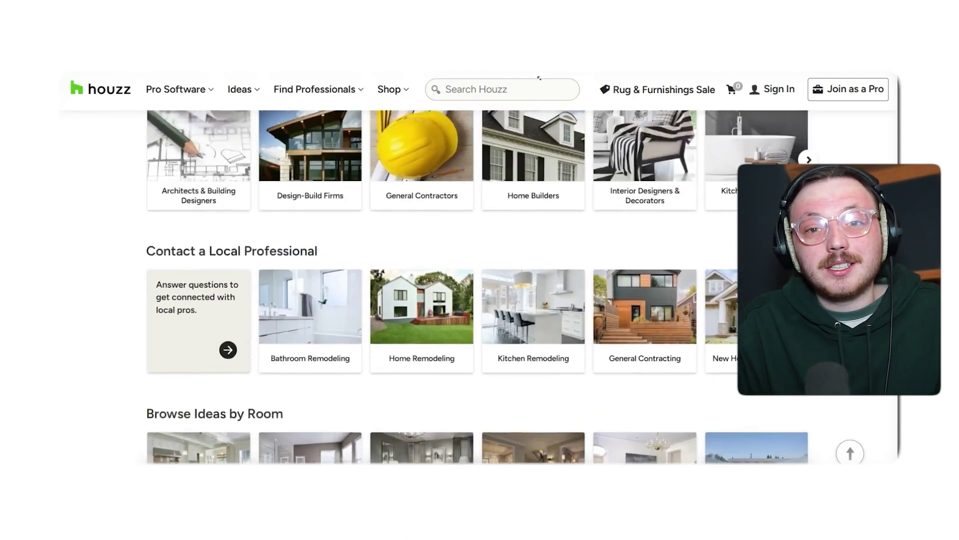
scroll(542, 83, "up", 3)
scroll(545, 86, "up", 3)
scroll(546, 90, "up", 3)
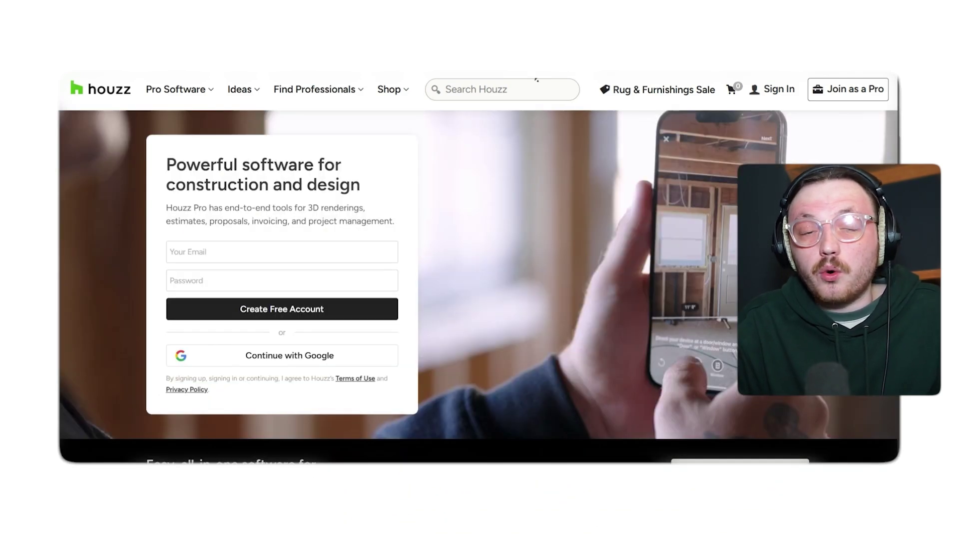